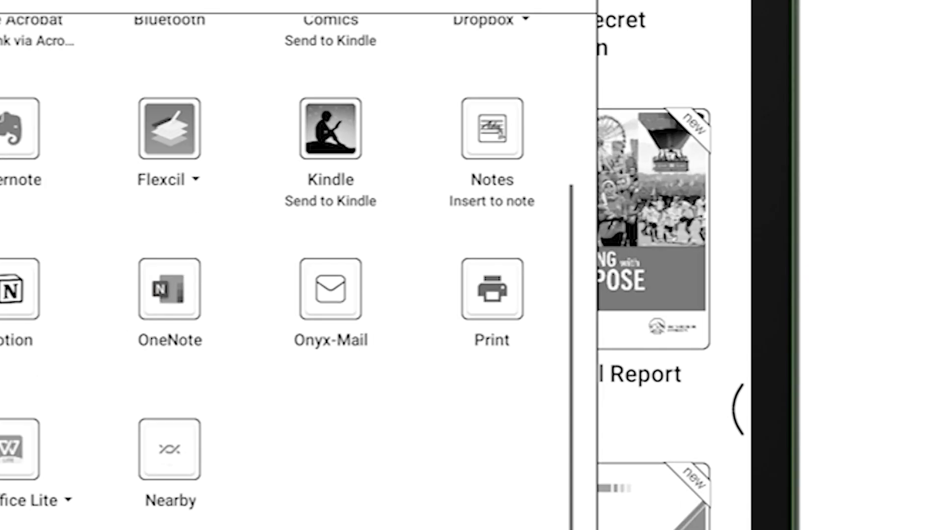
# Print-preview Annual Report 2019.pdf and share the PRODUCT LAUNCH CSP notebook as PDF.
pyautogui.click(576, 273)
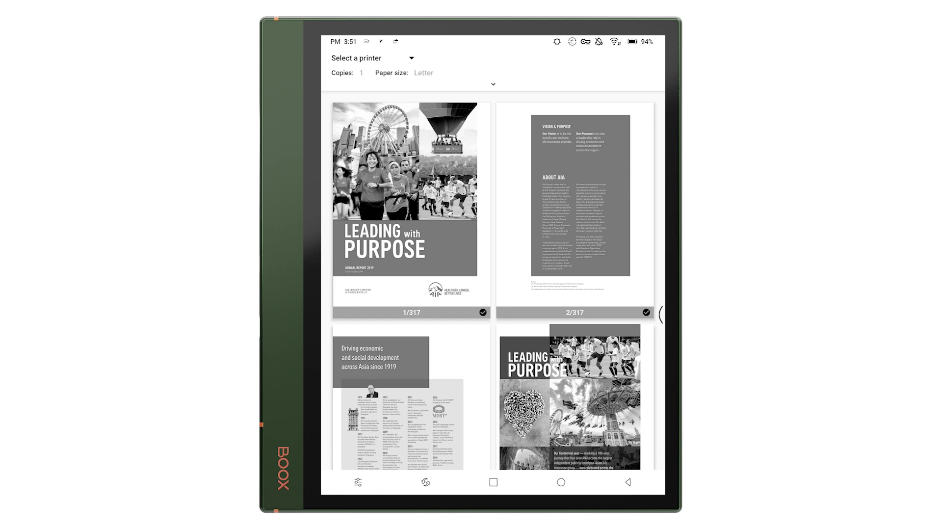
pyautogui.click(618, 255)
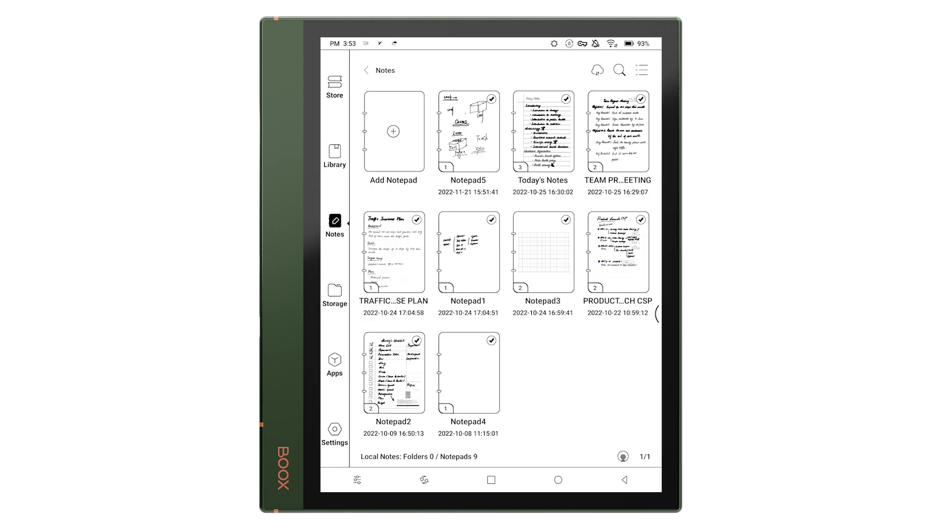
pyautogui.click(474, 358)
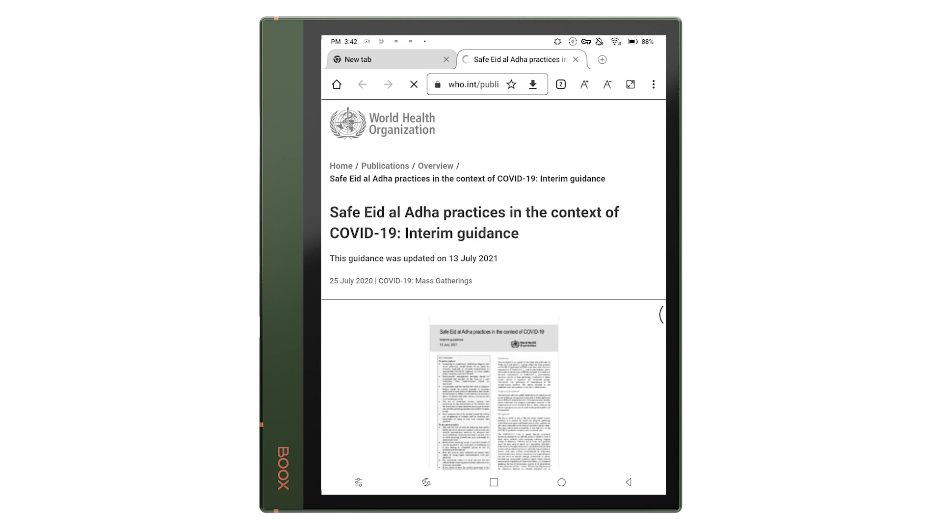
# Scroll the WHO Eid al Adha guidance page down to the Download (263.7 kB) button.
pyautogui.scroll(-3, 618, 317)
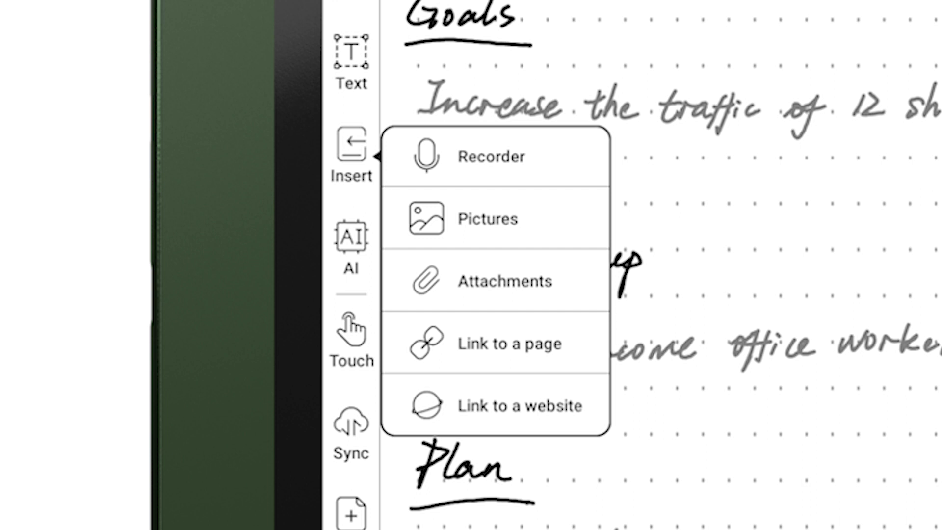
# Insert a screenshot picture, shrink it, and place it right of Target Group.
pyautogui.click(427, 223)
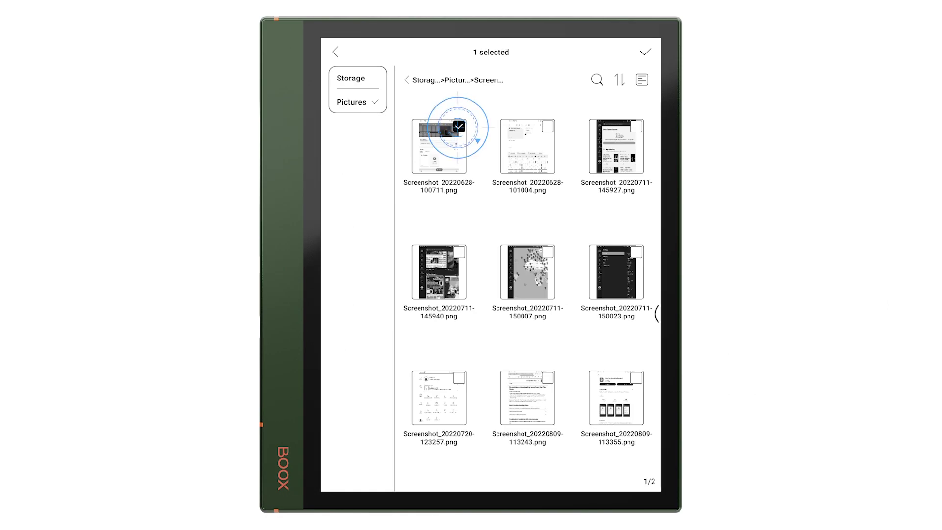
pyautogui.moveTo(624, 116); pyautogui.dragTo(474, 312)
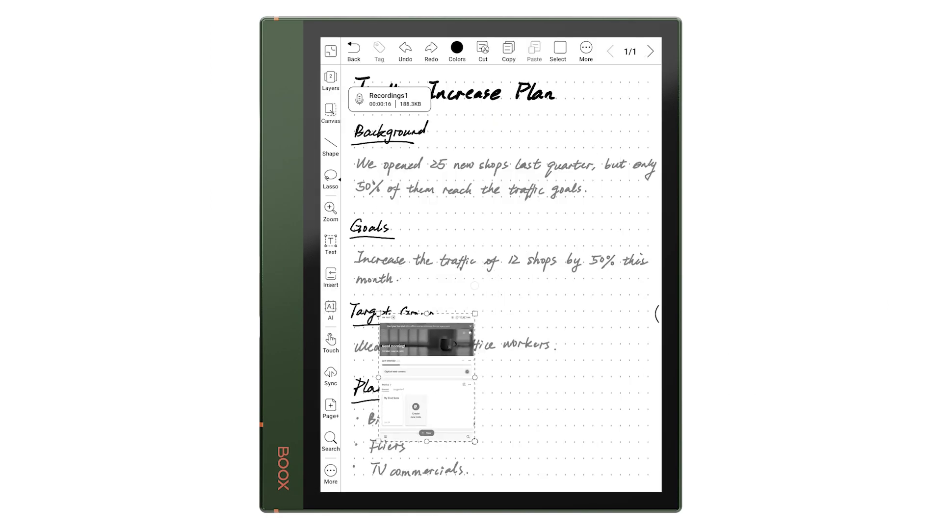
pyautogui.moveTo(427, 376); pyautogui.dragTo(596, 366)
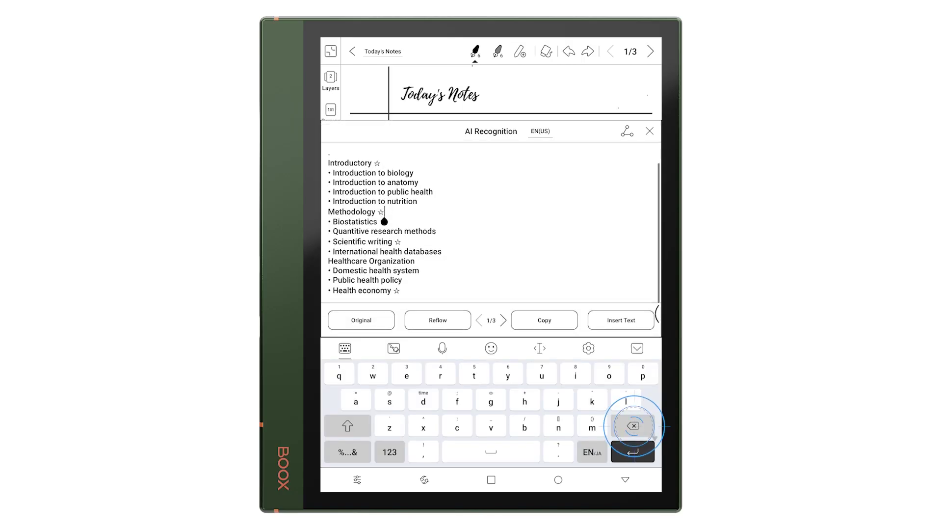
# Delete the star after Methodology and share the recognized notes as a Bitmap PDF.
pyautogui.click(633, 425)
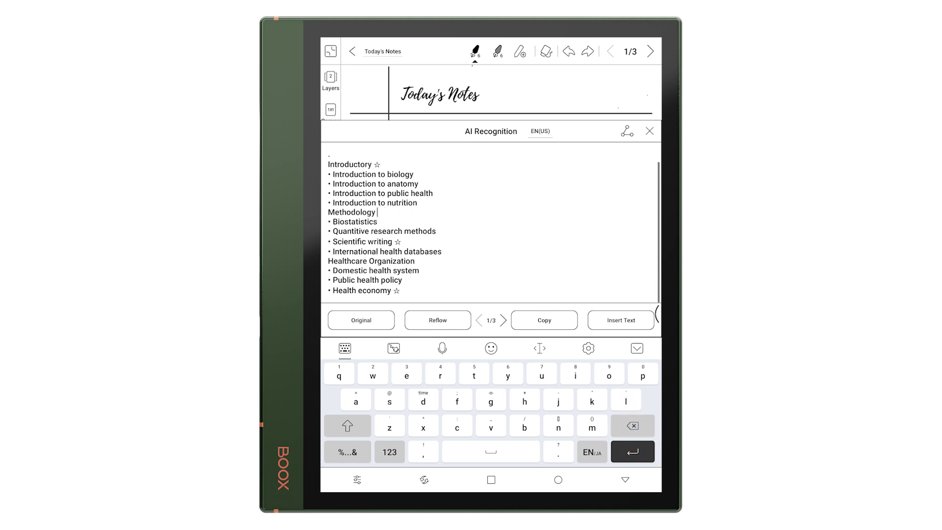
pyautogui.click(544, 320)
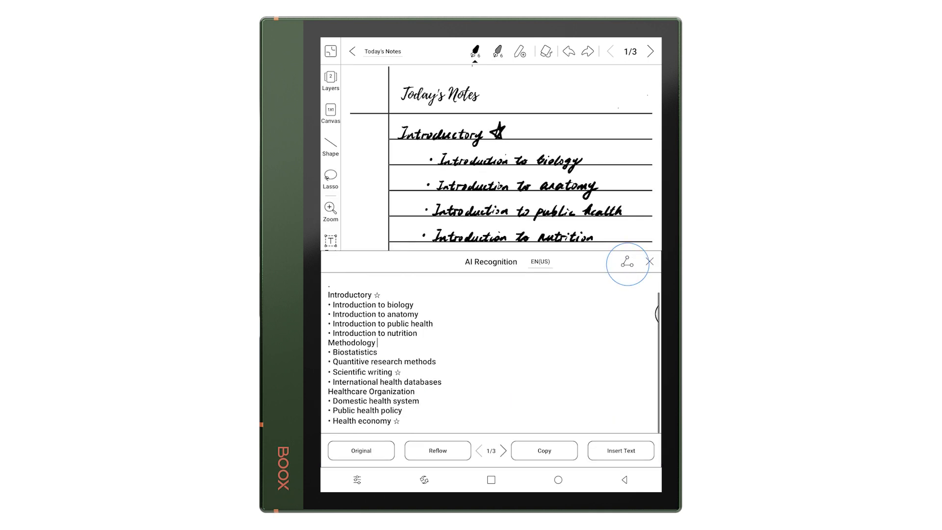
pyautogui.click(626, 261)
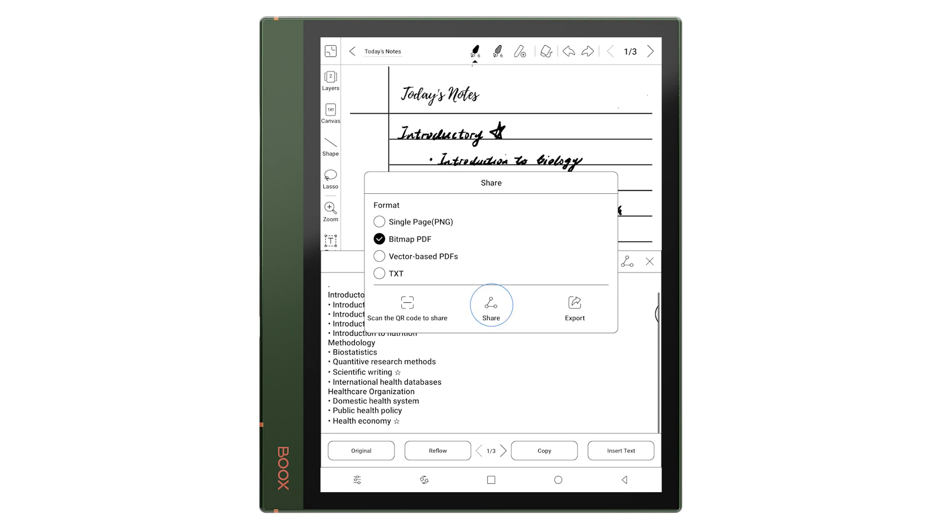
pyautogui.click(491, 305)
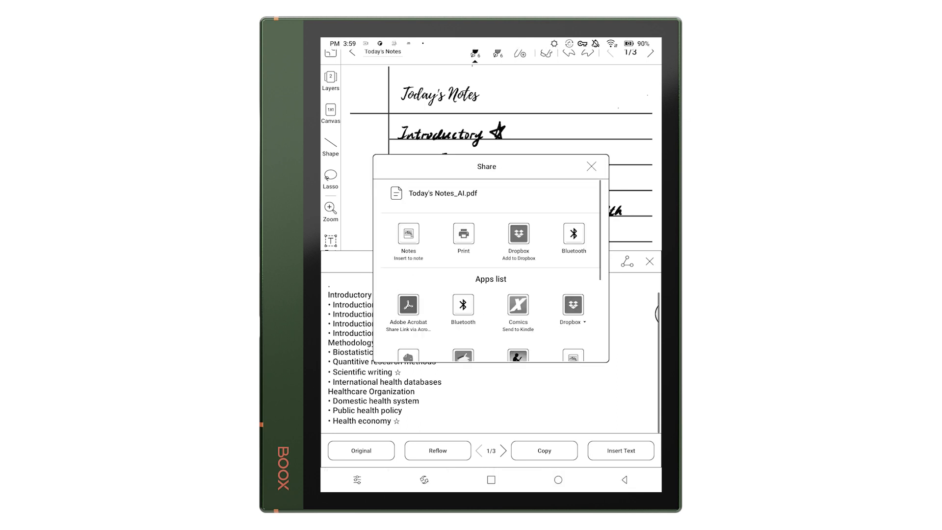
pyautogui.scroll(-3, 491, 269)
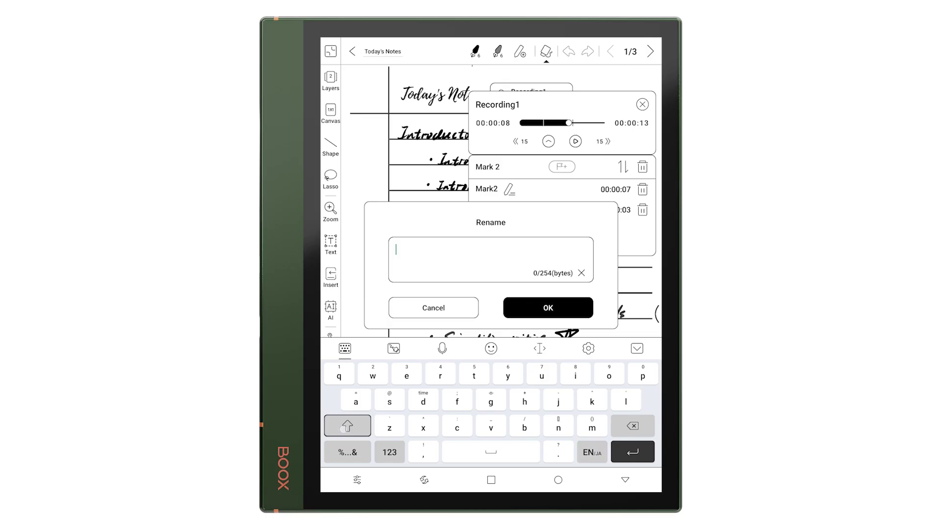
# Enter 'Point 2' as the new name for Recording1's second mark.
pyautogui.write('Po')
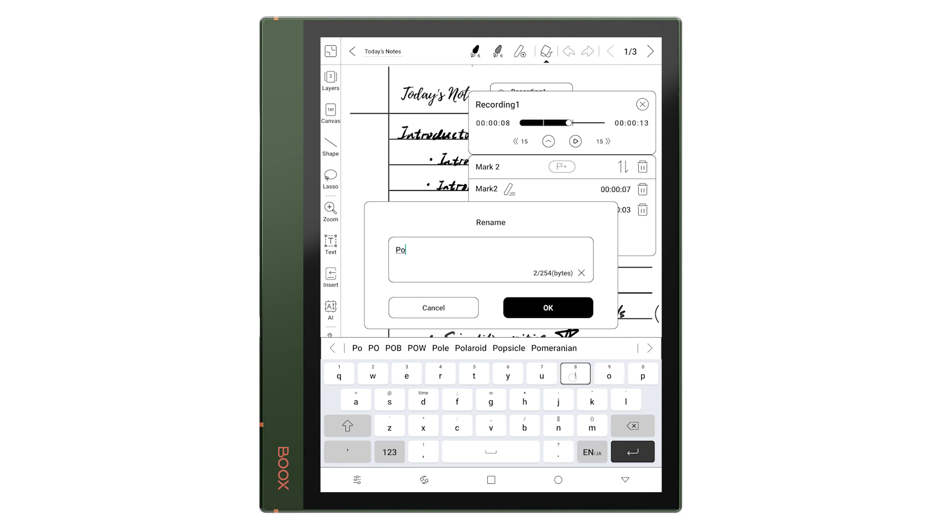
pyautogui.write('int')
pyautogui.click(389, 451)
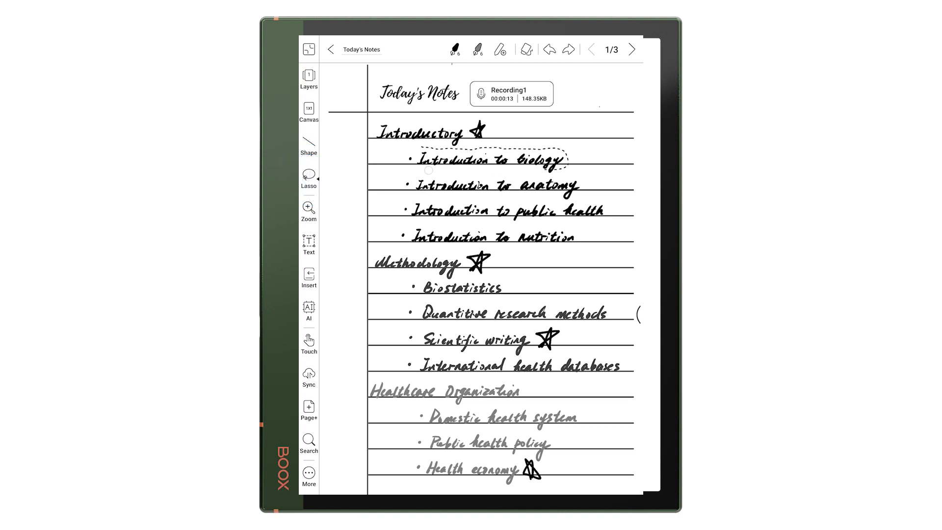
# Tag the lassoed line as 'Introduction to biology', then close the notebook.
pyautogui.click(358, 49)
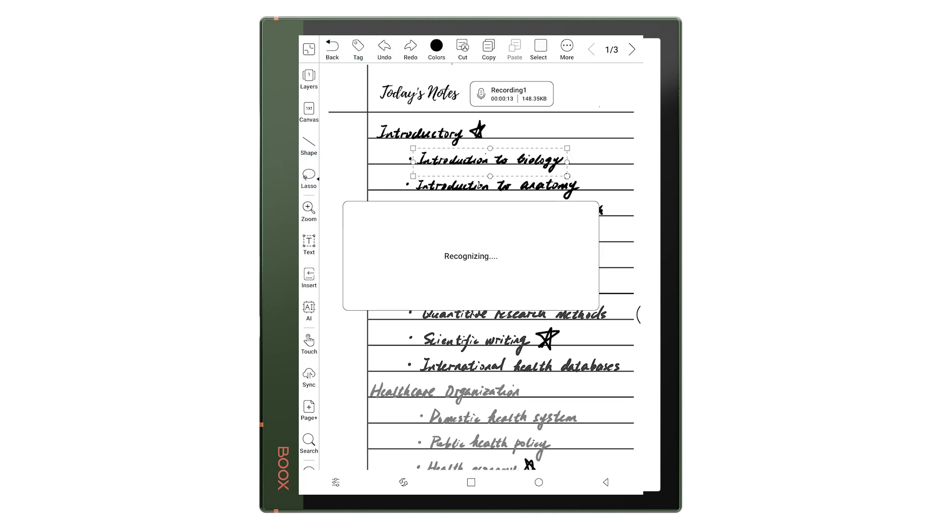
pyautogui.press('Return')
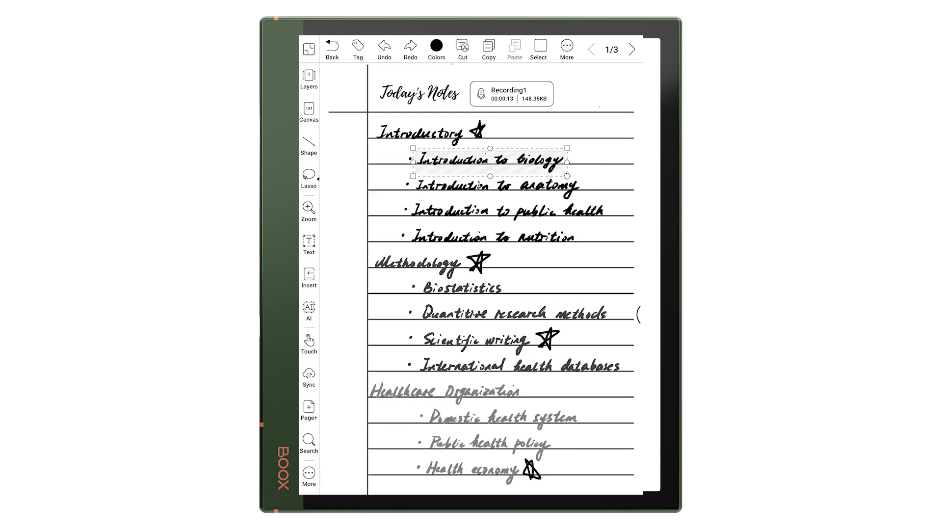
pyautogui.click(333, 49)
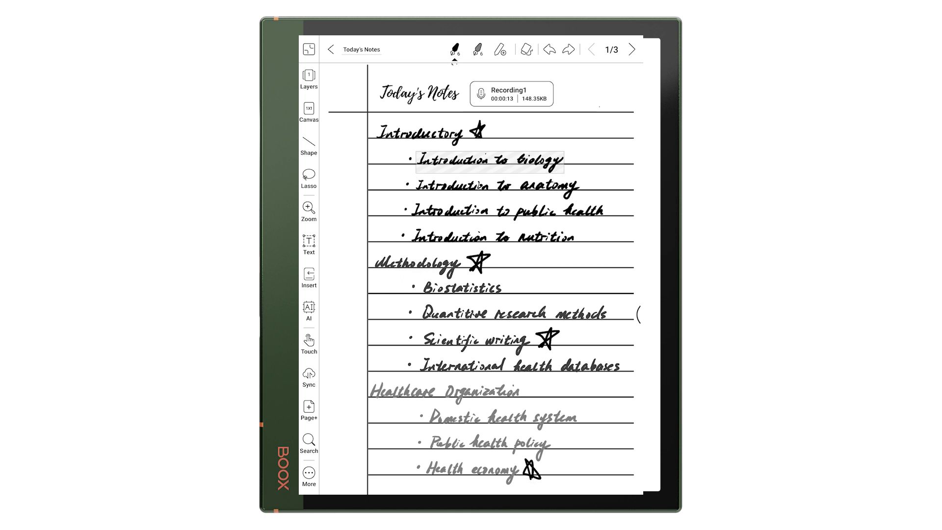
pyautogui.click(309, 49)
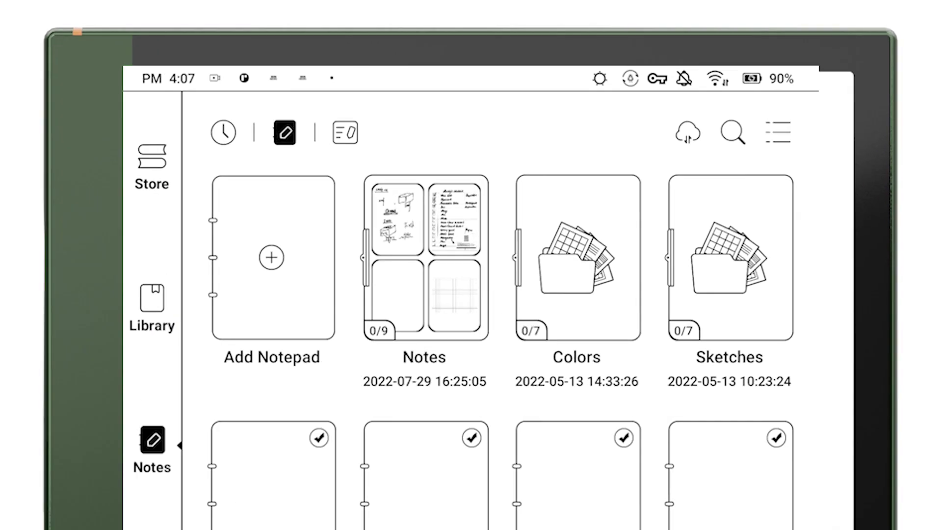
# Search notes by the Introduction to biology tag and open Today's Notes.
pyautogui.click(735, 131)
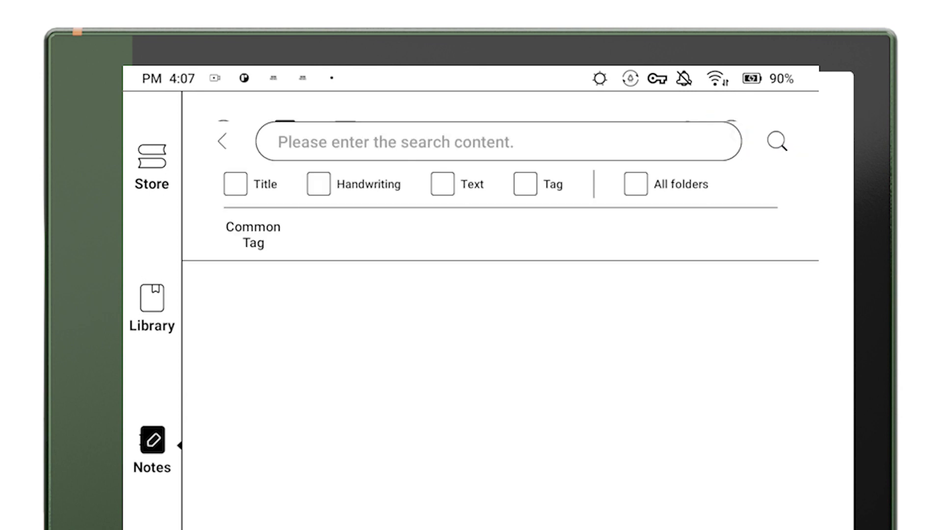
pyautogui.click(354, 231)
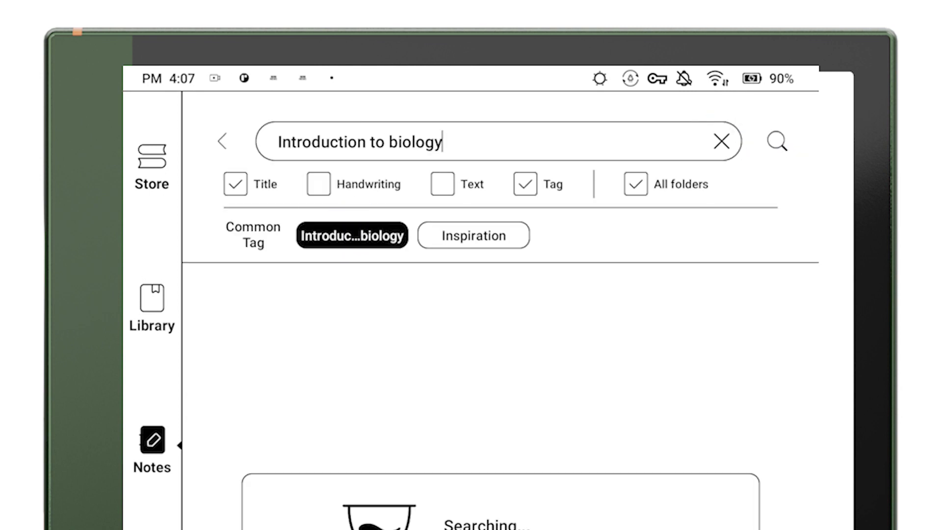
pyautogui.click(512, 334)
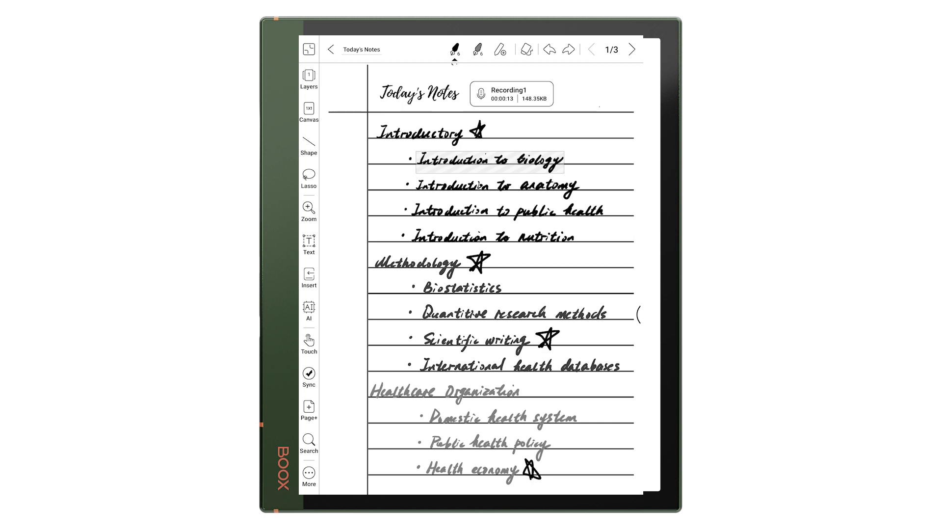
# Open Tag Management from the library's Options menu.
pyautogui.click(799, 128)
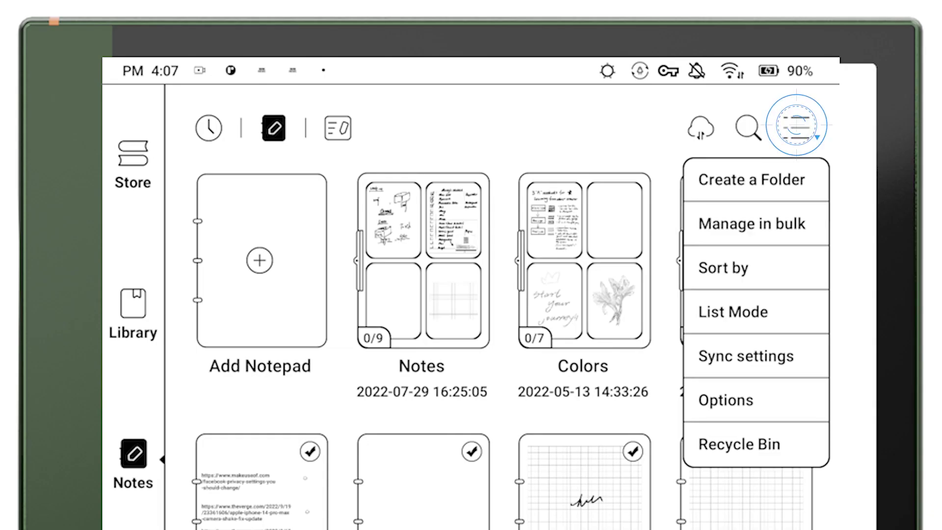
pyautogui.click(723, 401)
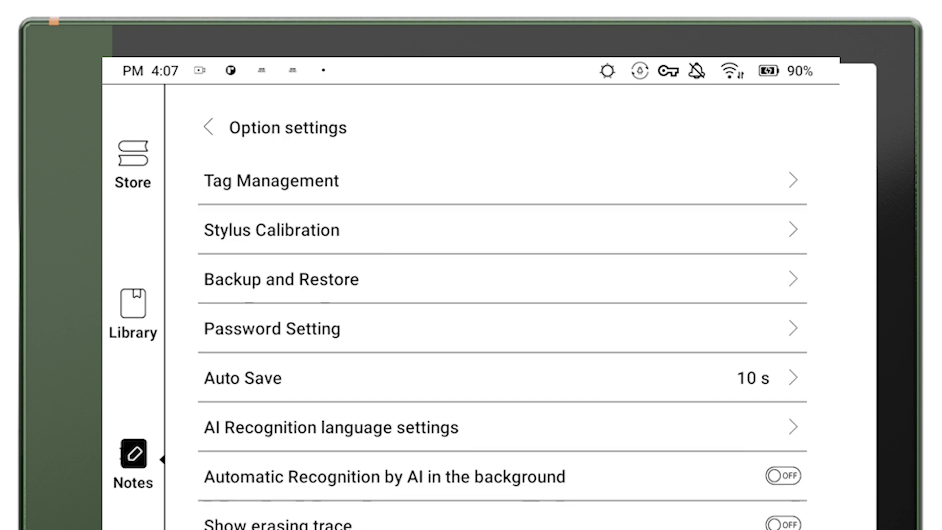
pyautogui.click(791, 180)
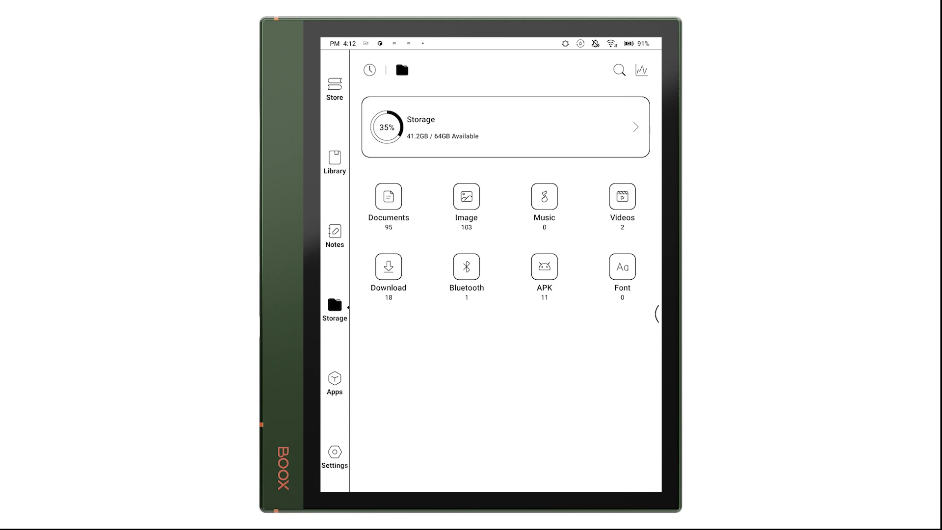
# Switch the gesture setting from bottom swipes to the Navigation Bar.
pyautogui.click(334, 452)
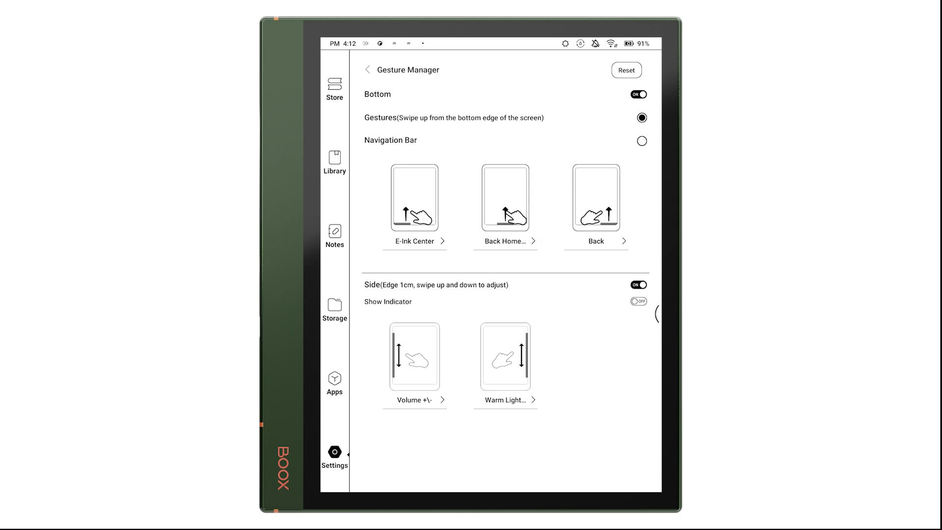
pyautogui.click(642, 141)
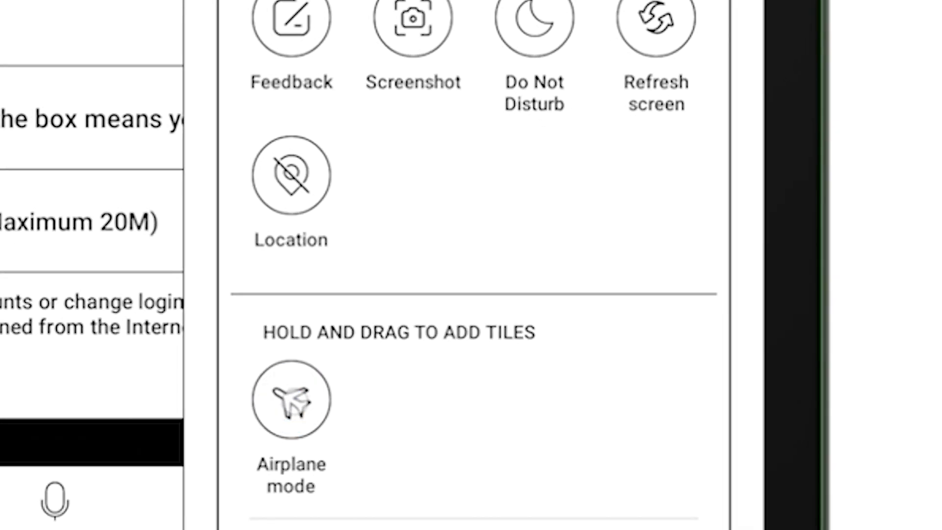
# Drag the Airplane mode and Navigation Ball tiles into the active Control Center tiles.
pyautogui.moveTo(291, 400); pyautogui.dragTo(392, 182)
pyautogui.moveTo(411, 434); pyautogui.dragTo(514, 207)
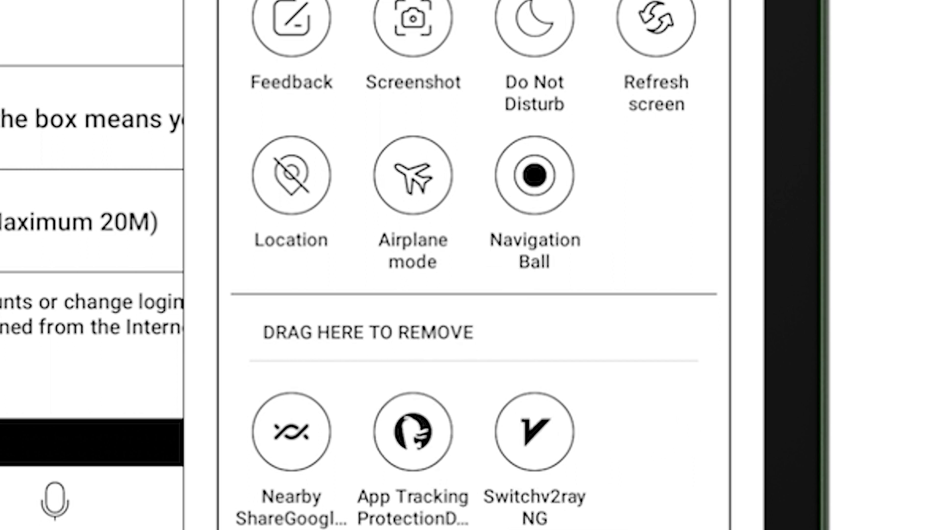